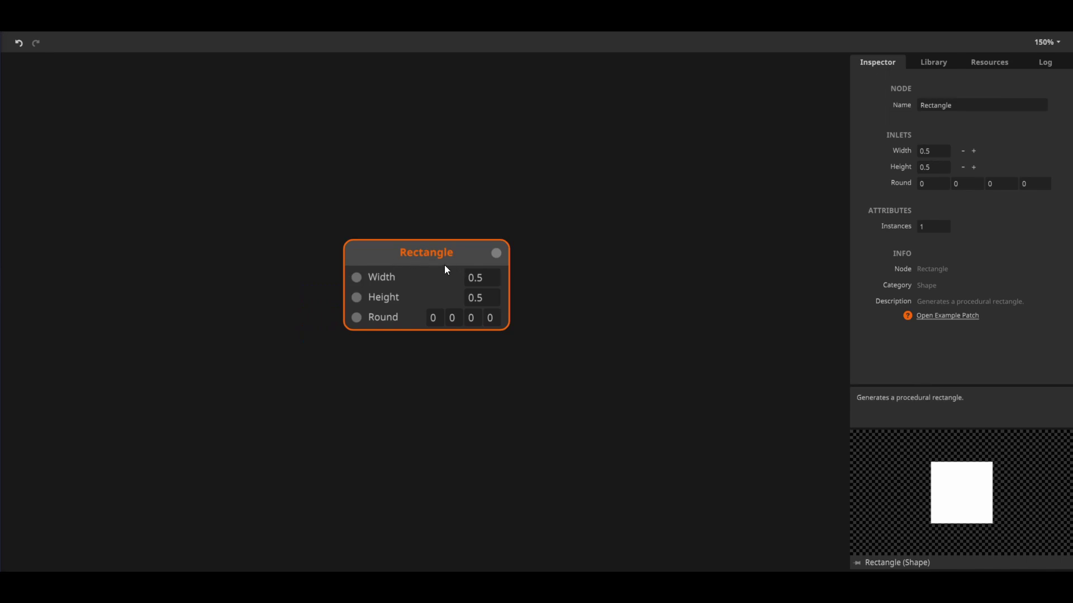
- Set the Rectangle node's Height to 0.53, keeping Width 0.5 and Round 0
mouse_move(491, 295)
left_mouse_down()
mouse_move(491, 240)
mouse_move(504, 327)
mouse_move(488, 176)
mouse_move(506, 280)
left_mouse_up()
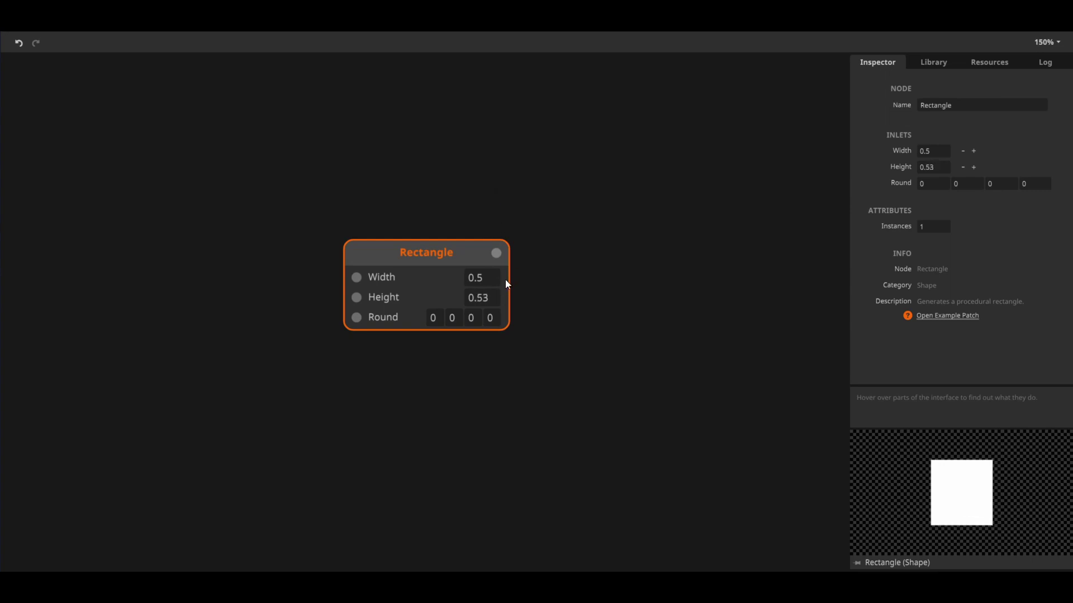
mouse_move(358, 279)
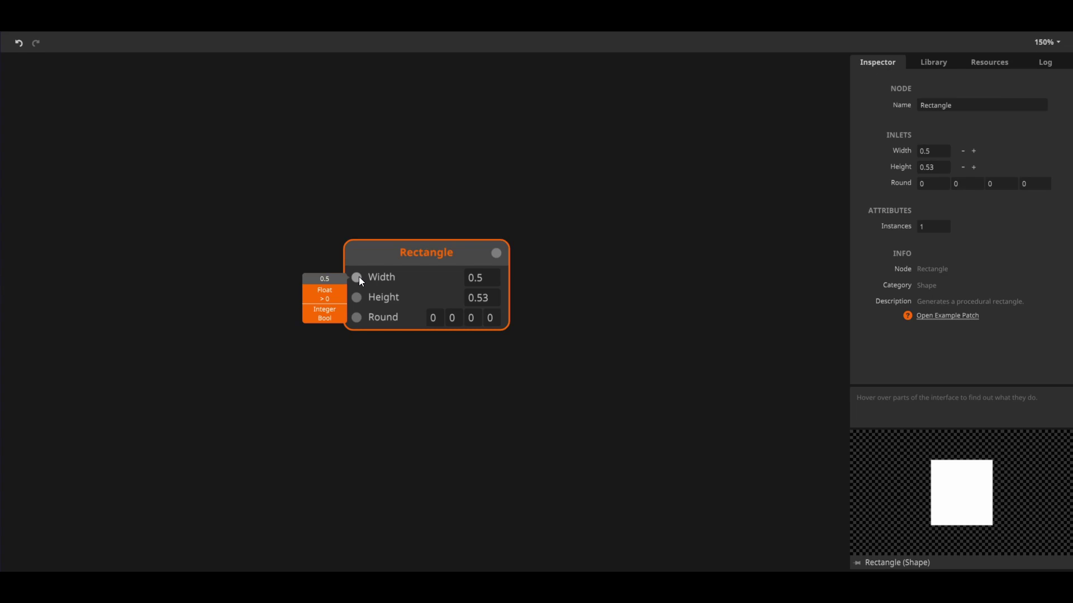
- Add a Float In node and wire it into the Rectangle's Width input
double_click(279, 414)
type("flo")
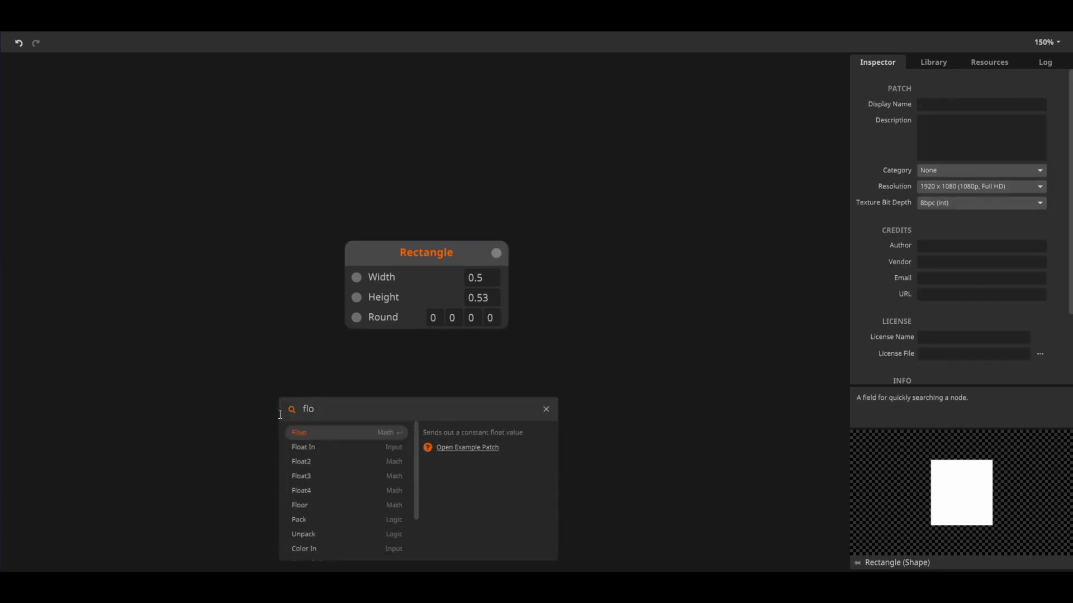
key("Down")
key("Return")
left_click_drag(376, 428, 354, 278)
left_click_drag(350, 424, 263, 269)
- Raise the Float In maximum to 2, rename it Width, and widen the rectangle
left_click_drag(222, 319, 259, 318)
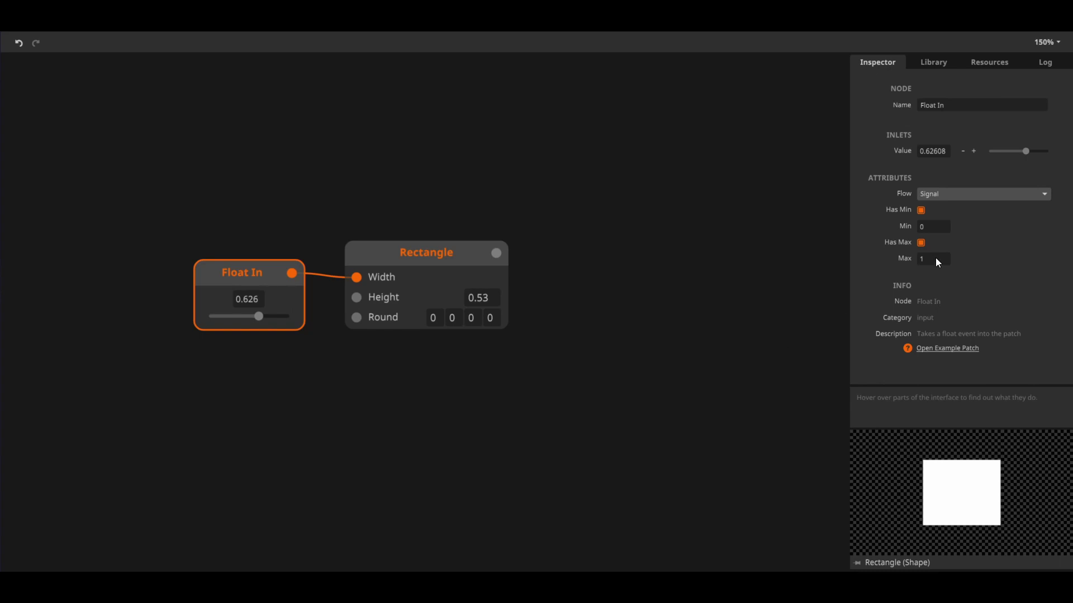
type("2")
key("Return")
mouse_move(235, 316)
left_mouse_down()
mouse_move(256, 318)
mouse_move(241, 318)
left_mouse_up()
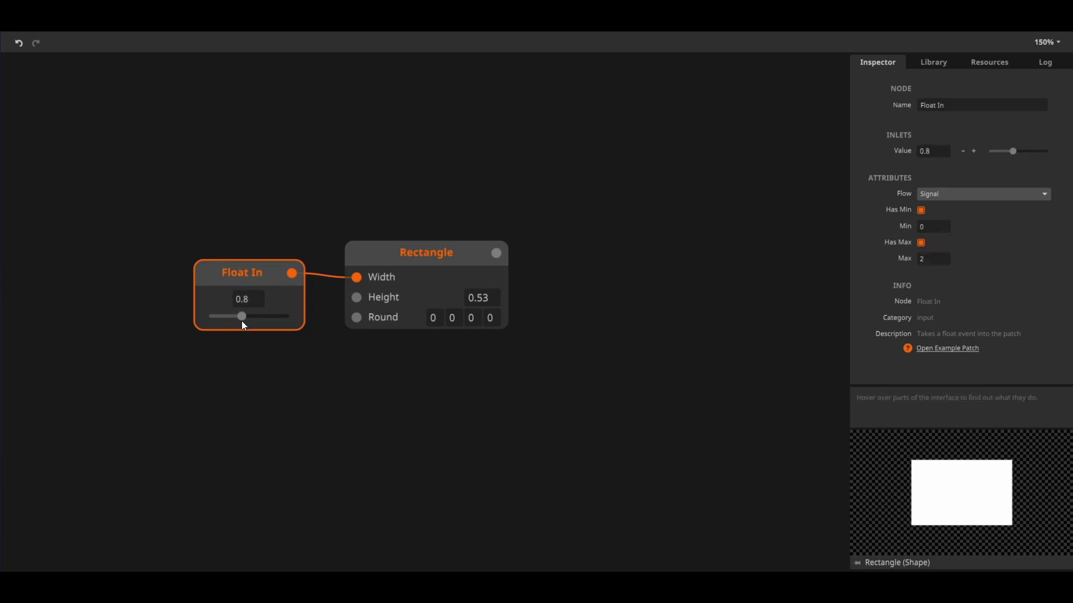
triple_click(944, 106)
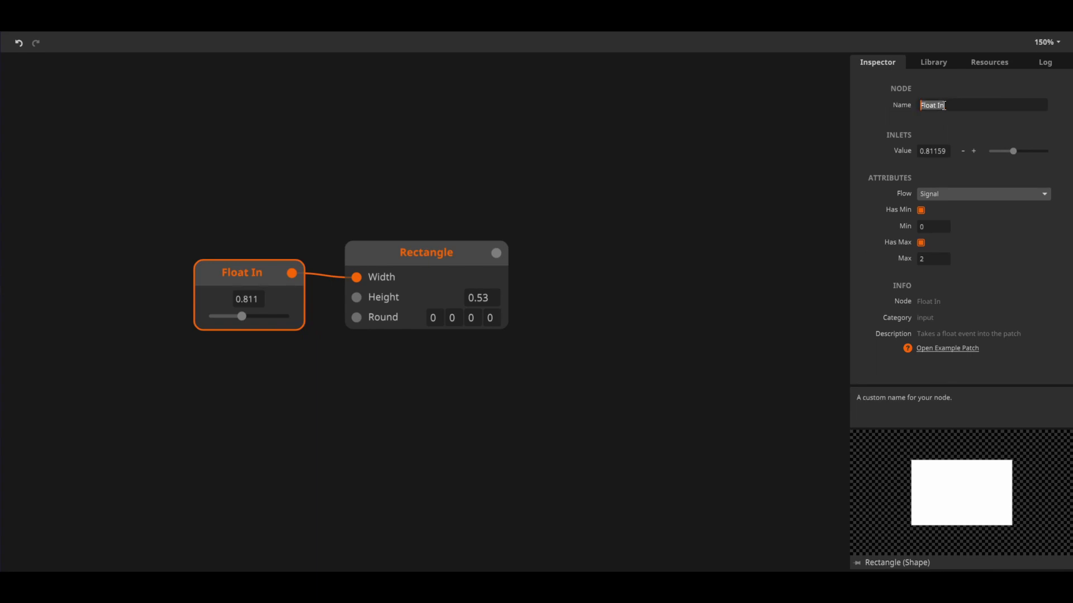
type("Width")
left_click_drag(240, 316, 251, 326)
- Move the Width node level with Rectangle and push its value to about 1.031
left_click_drag(258, 265, 260, 246)
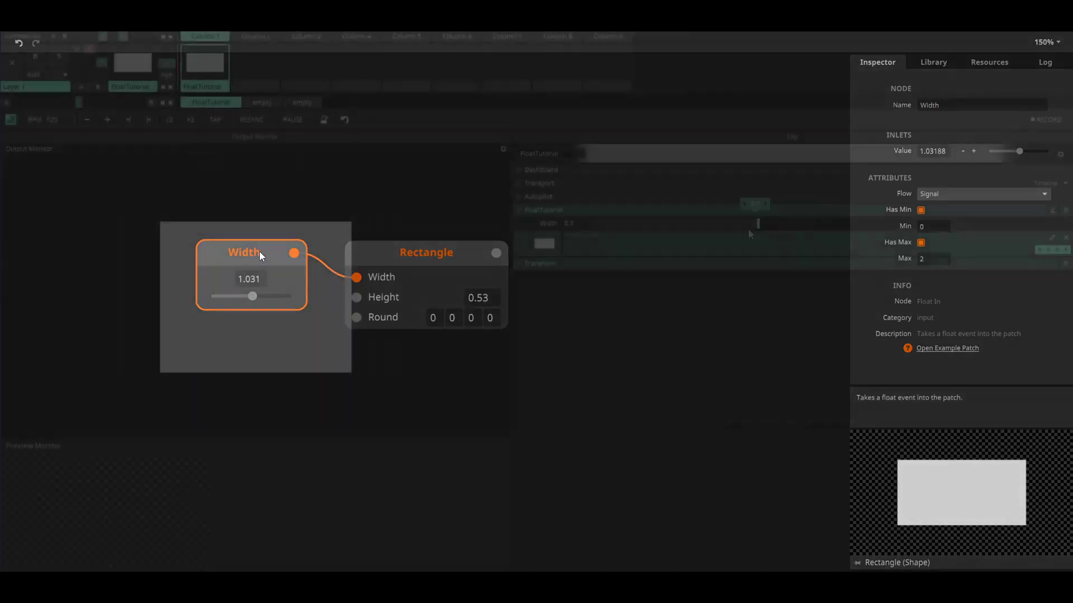
left_click_drag(647, 234, 753, 228)
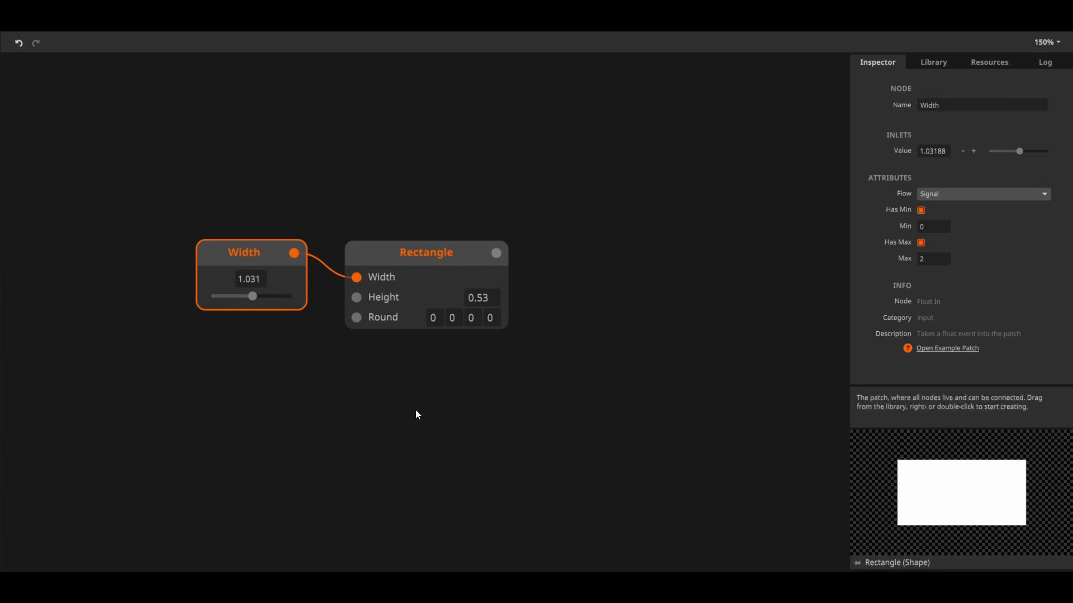
- Add a Transform node fed by the Rectangle output, placed to its right
double_click(453, 408)
type("tra")
key("Return")
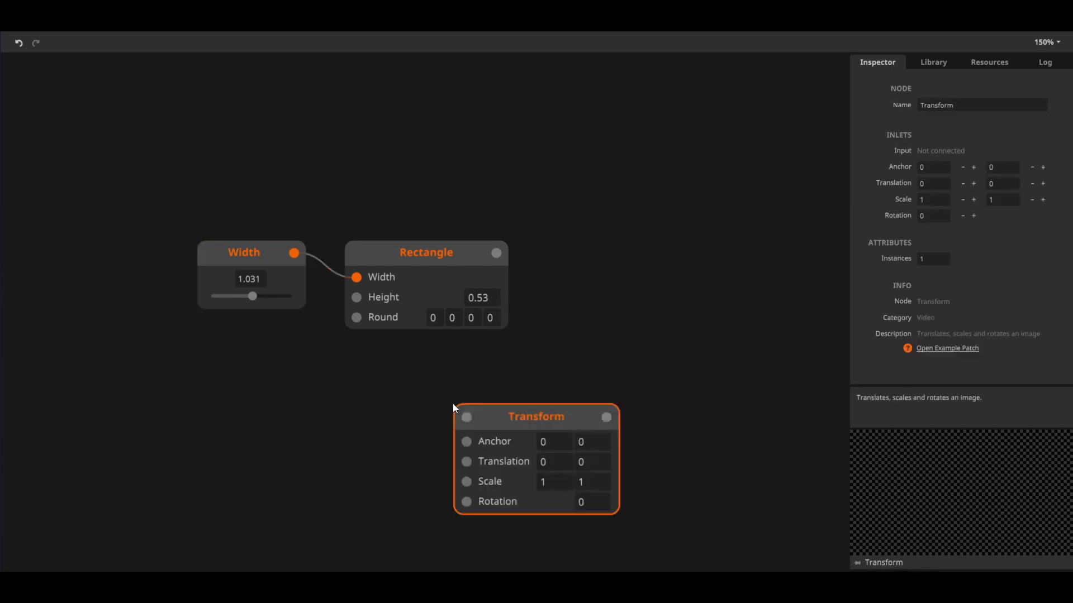
left_click_drag(466, 417, 496, 254)
left_click_drag(546, 417, 664, 259)
- Add a Sine node and connect it to the Transform's Rotation so the rectangle spins
double_click(346, 463)
type("sine")
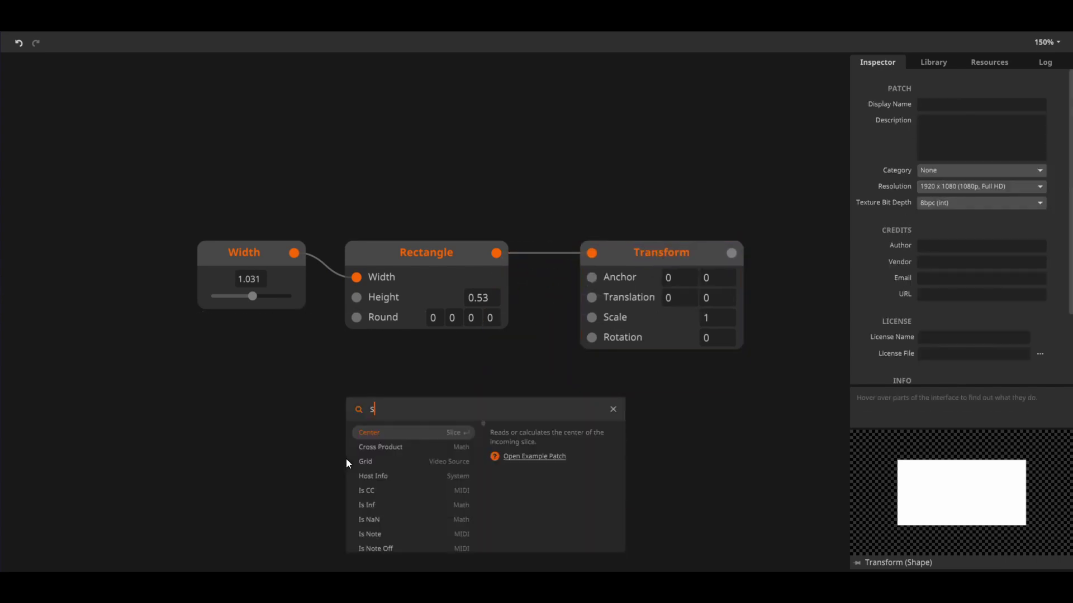
left_click(377, 432)
left_click_drag(498, 474, 598, 336)
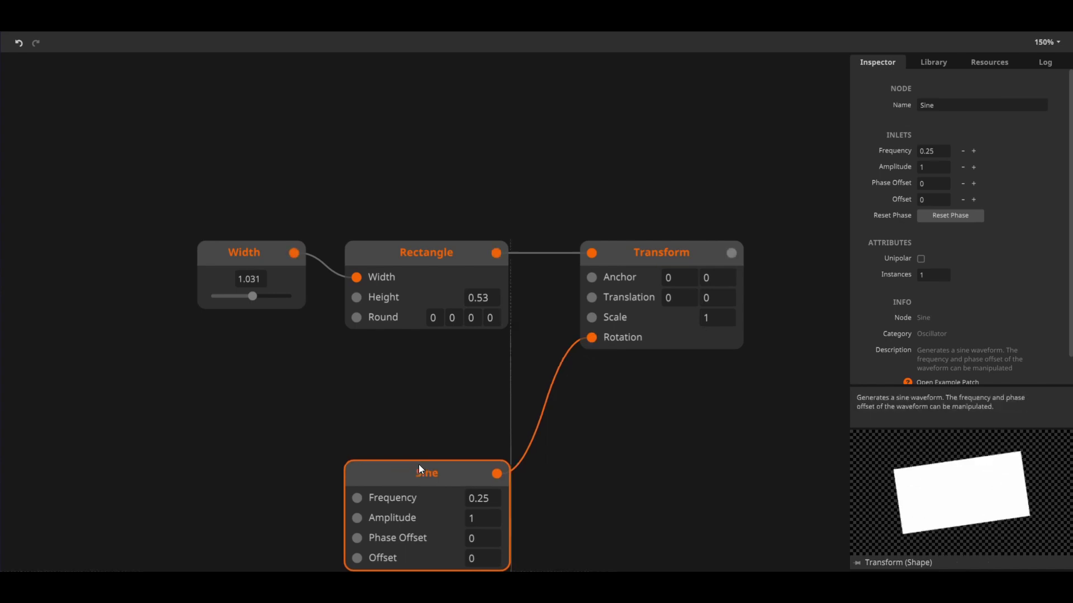
left_click_drag(418, 467, 407, 357)
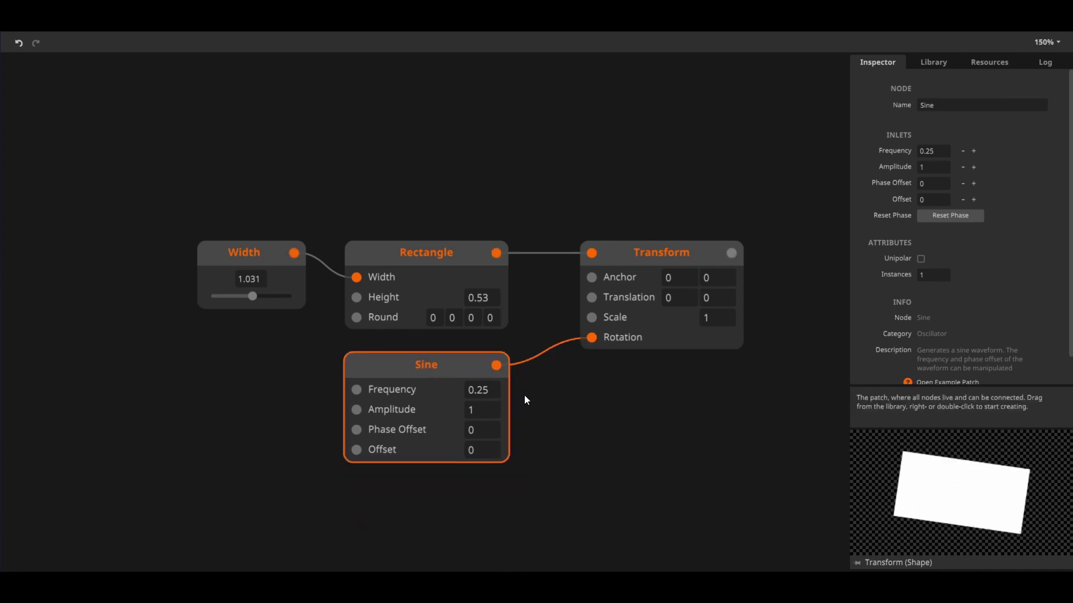
mouse_move(502, 369)
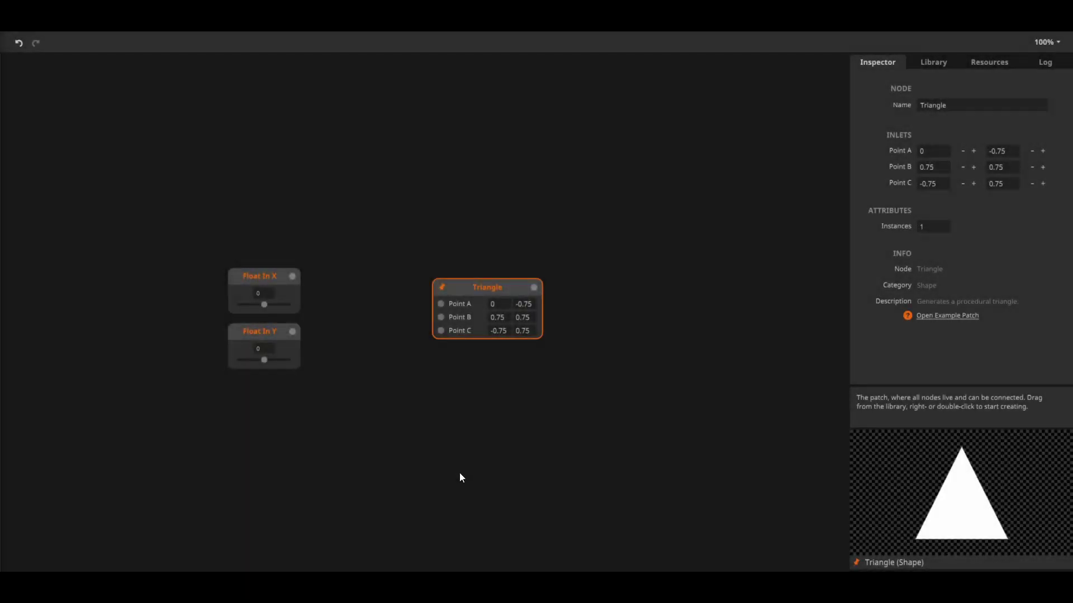
- Add a Pack node combining Float In X and Y into the Triangle's Point A
mouse_move(437, 311)
double_click(360, 390)
type("pack")
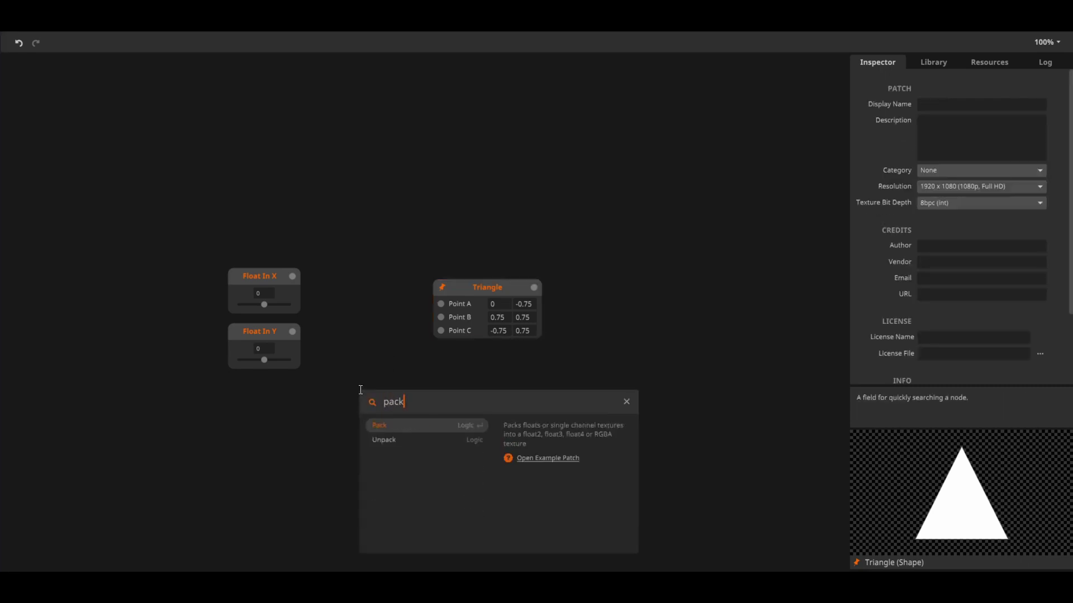
key("Return")
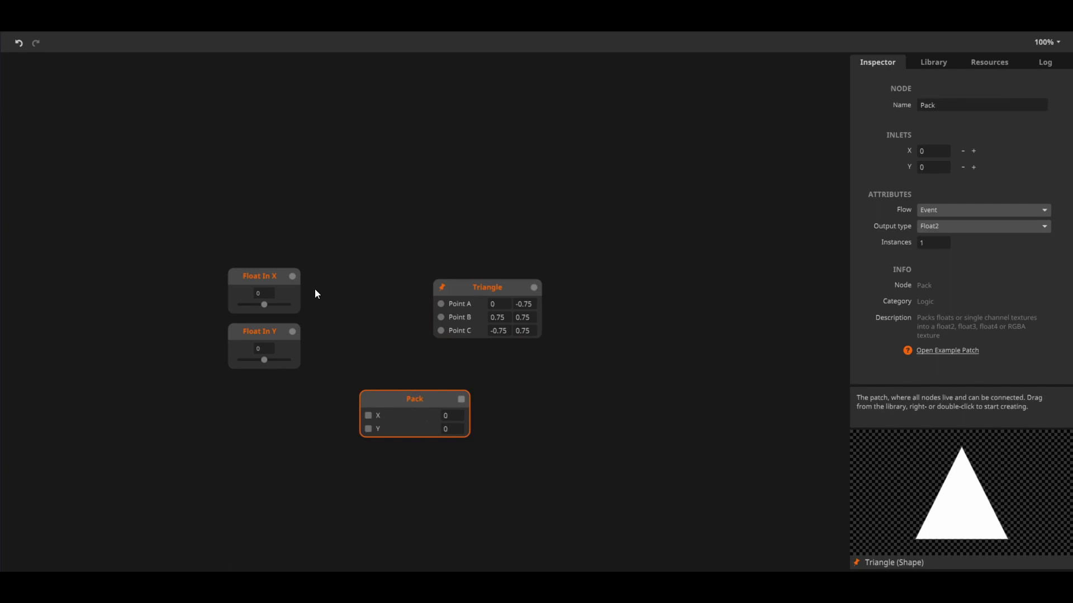
left_click_drag(292, 276, 368, 415)
left_click_drag(292, 332, 368, 428)
left_click_drag(463, 399, 560, 401)
- Move Pack and Triangle beside the Float In nodes and lower Float In X
left_click_drag(419, 483, 520, 402)
left_click_drag(436, 407, 415, 284)
left_click(408, 363)
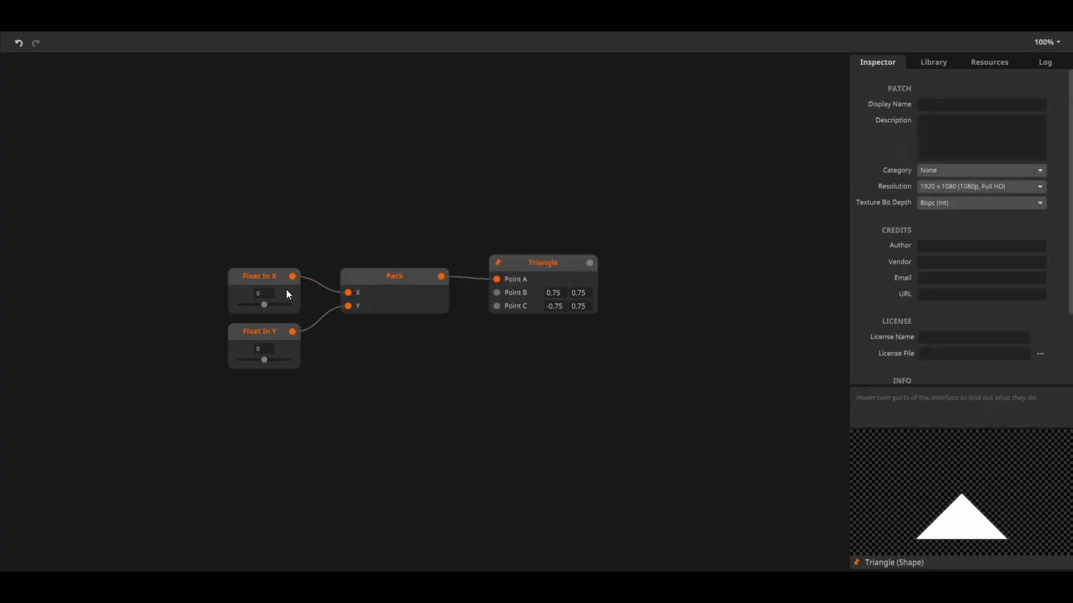
mouse_move(268, 303)
left_mouse_down()
mouse_move(280, 306)
mouse_move(247, 302)
mouse_move(263, 305)
left_mouse_up()
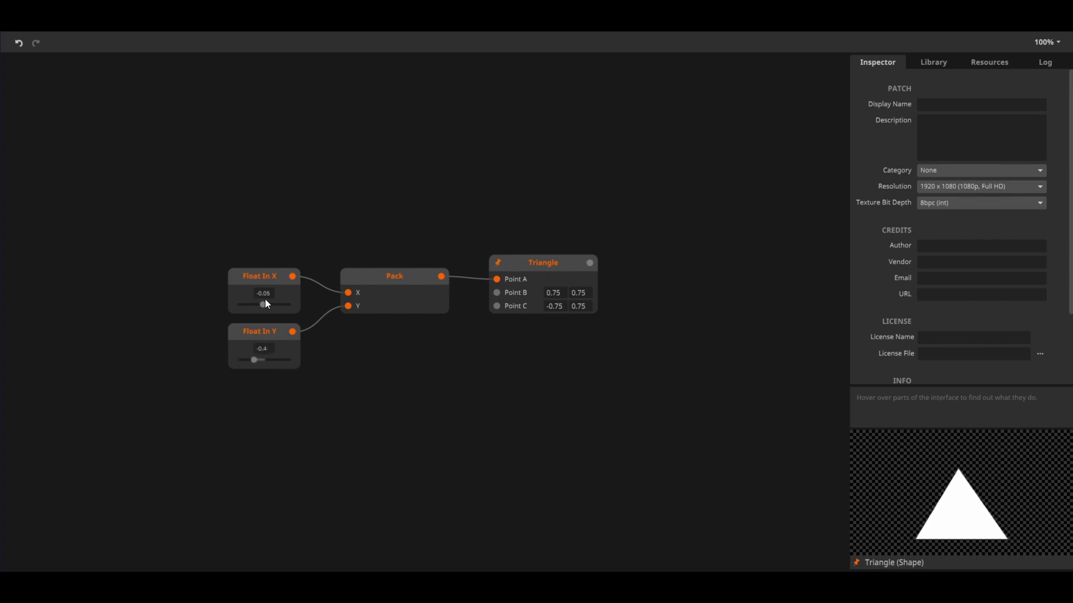
left_click_drag(293, 306, 243, 307)
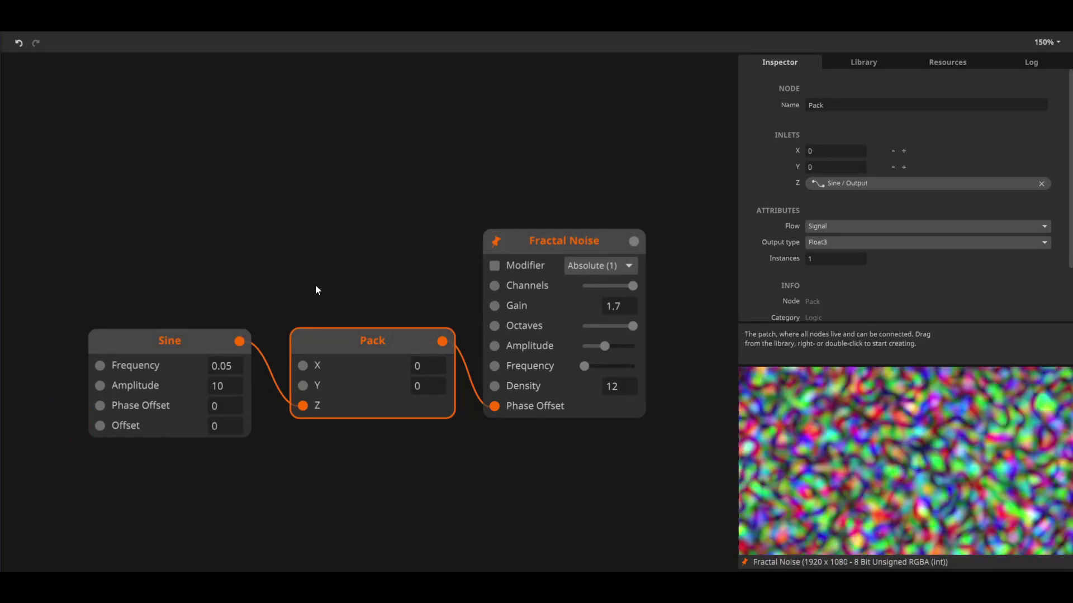
- Review Pack's Output type list and leave it at Float3
mouse_move(493, 403)
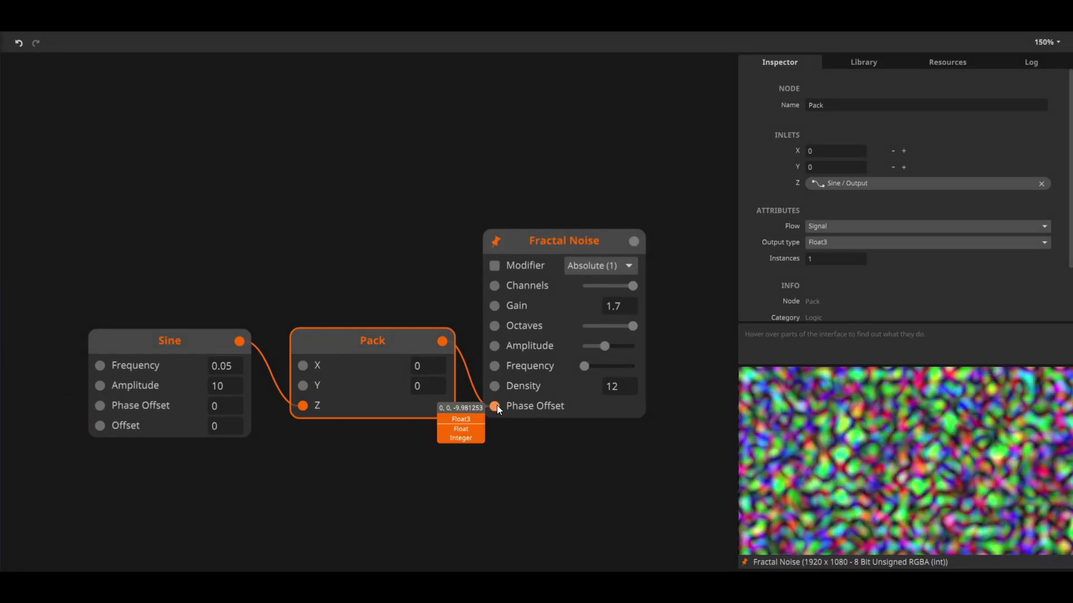
left_click(819, 242)
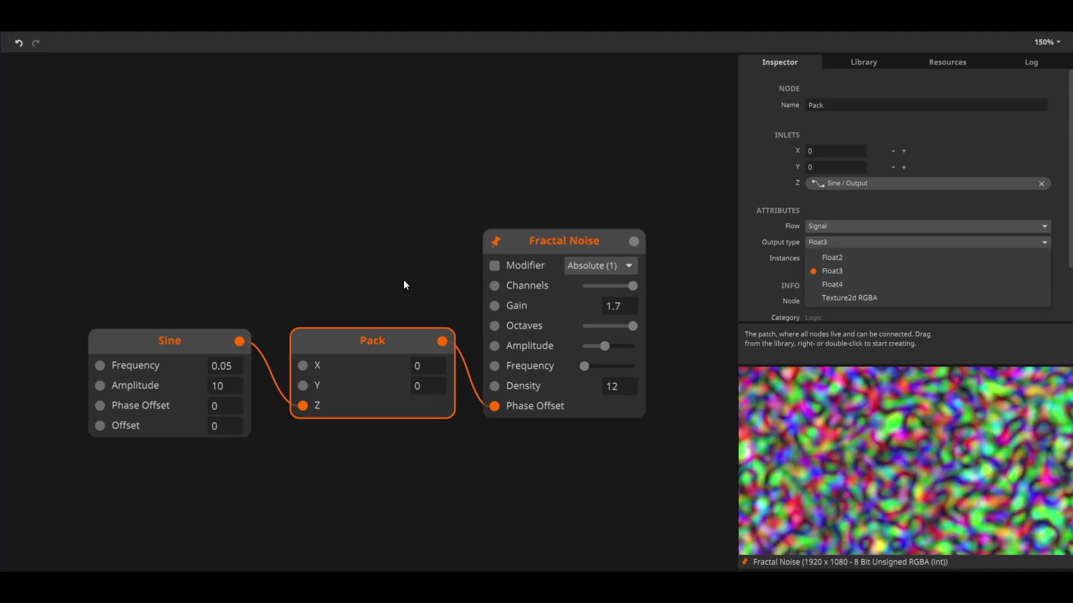
left_click(404, 280)
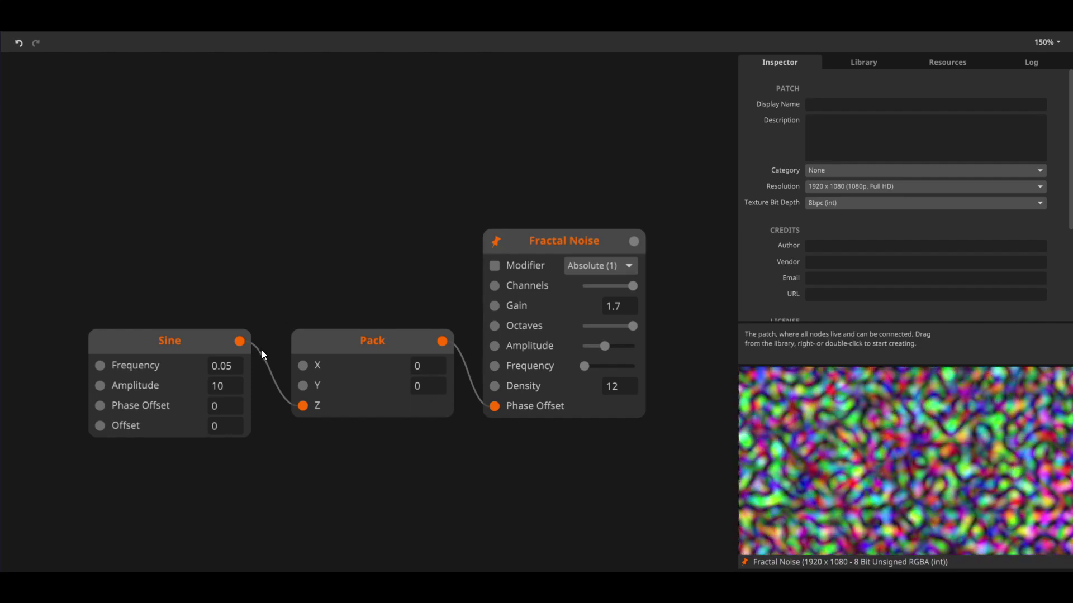
mouse_move(244, 346)
mouse_move(450, 341)
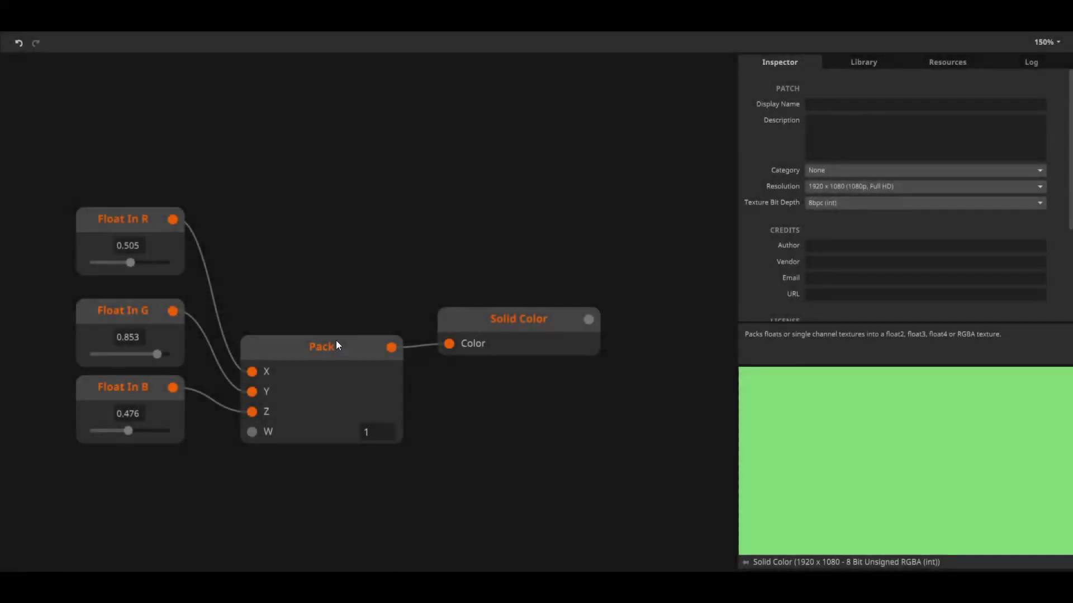
- Check Pack's Output type and keep it at Float4
mouse_move(390, 347)
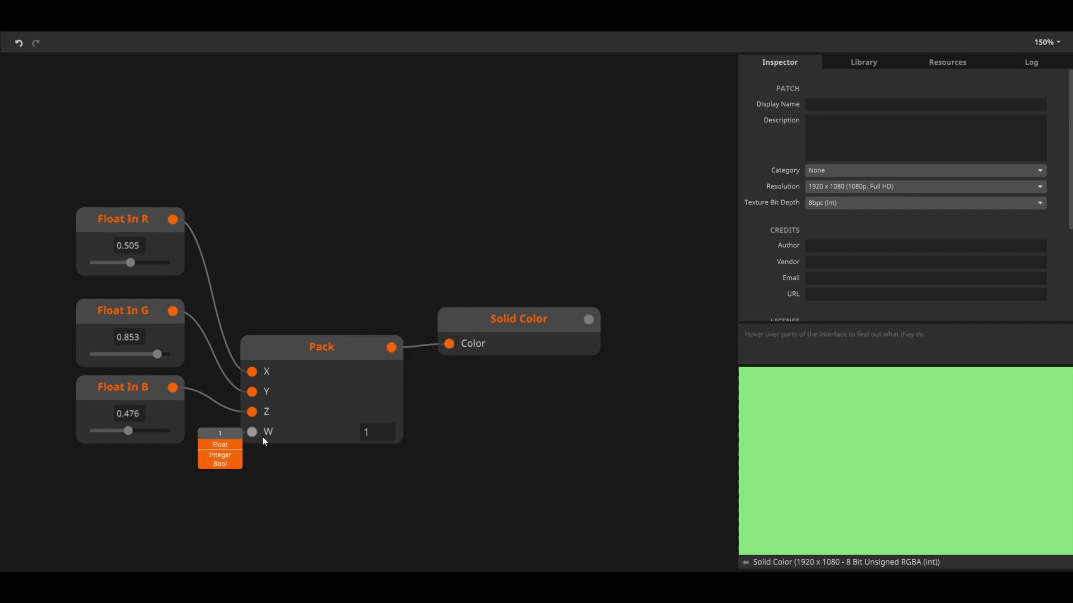
left_click(365, 349)
left_click(818, 257)
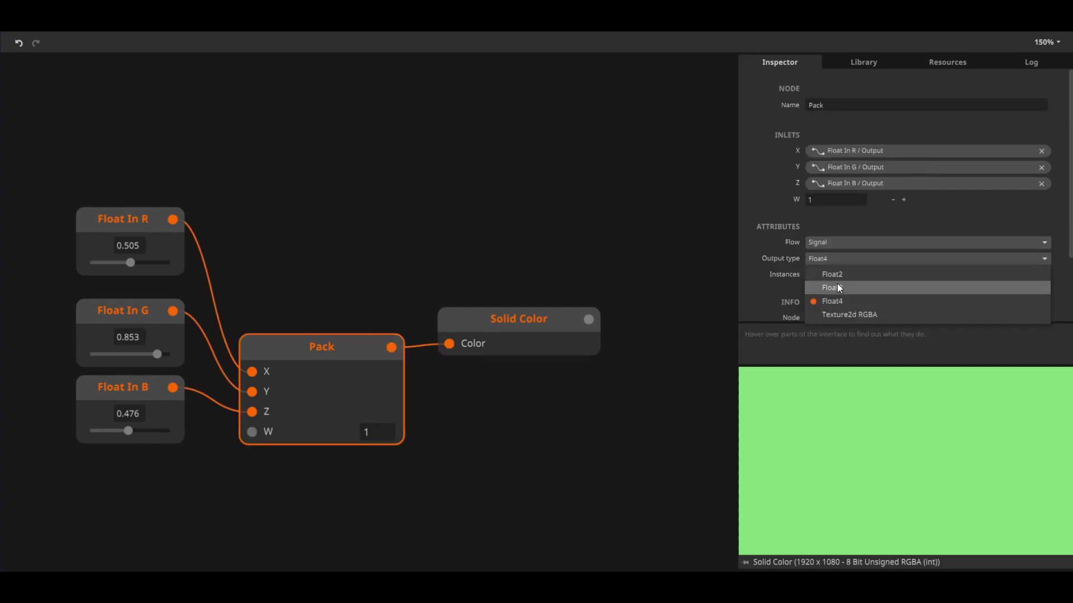
left_click(483, 276)
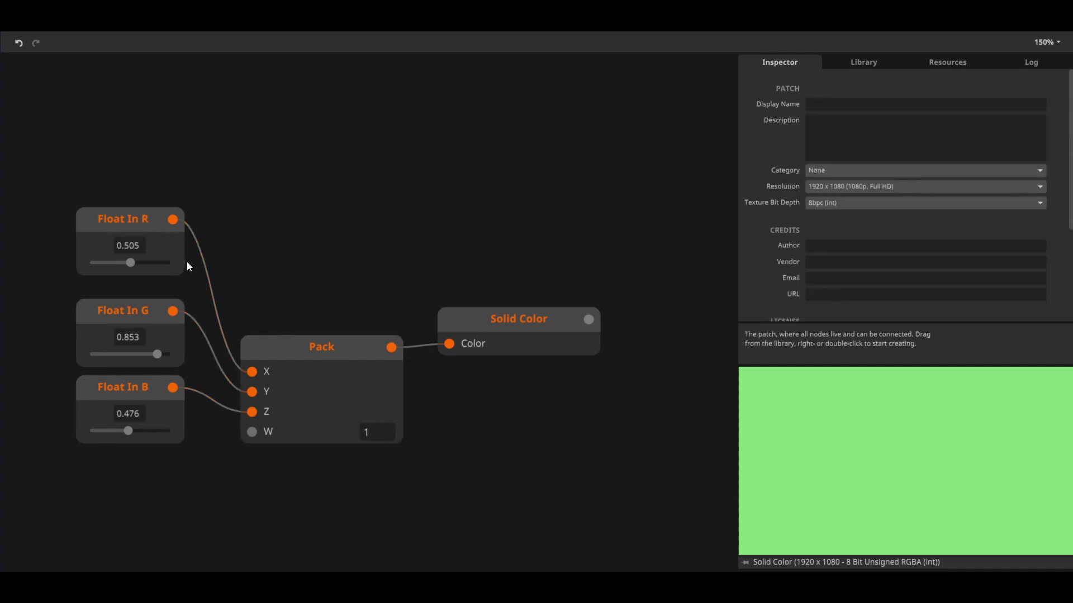
- Set Float In R to 0.592, B to 0.905 and adjust G for a purple colour
mouse_move(130, 262)
left_mouse_down()
mouse_move(142, 266)
mouse_move(103, 264)
mouse_move(136, 266)
left_mouse_up()
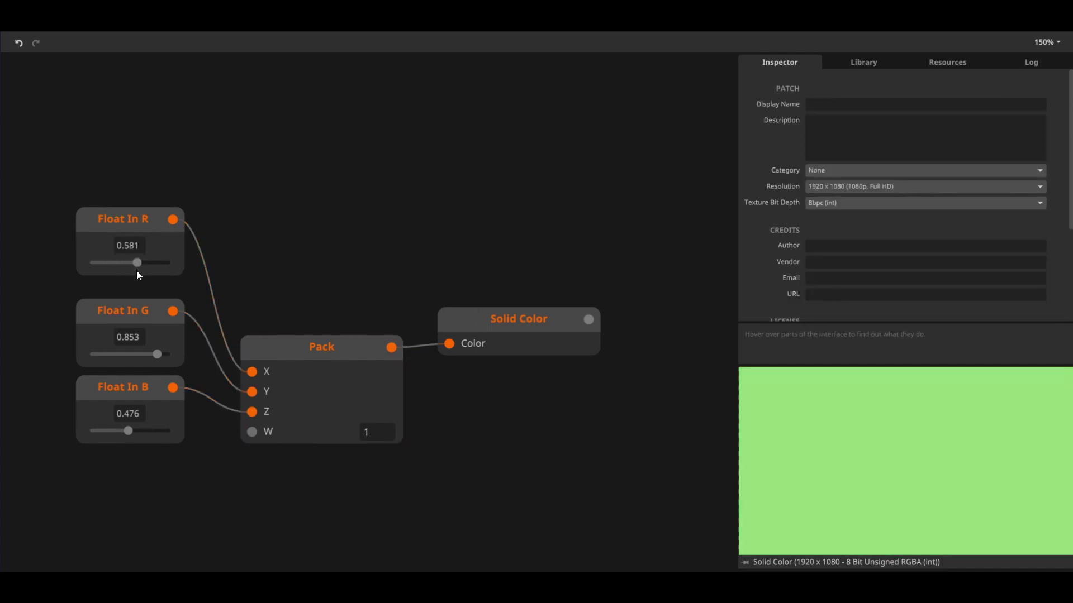
left_click_drag(157, 354, 131, 354)
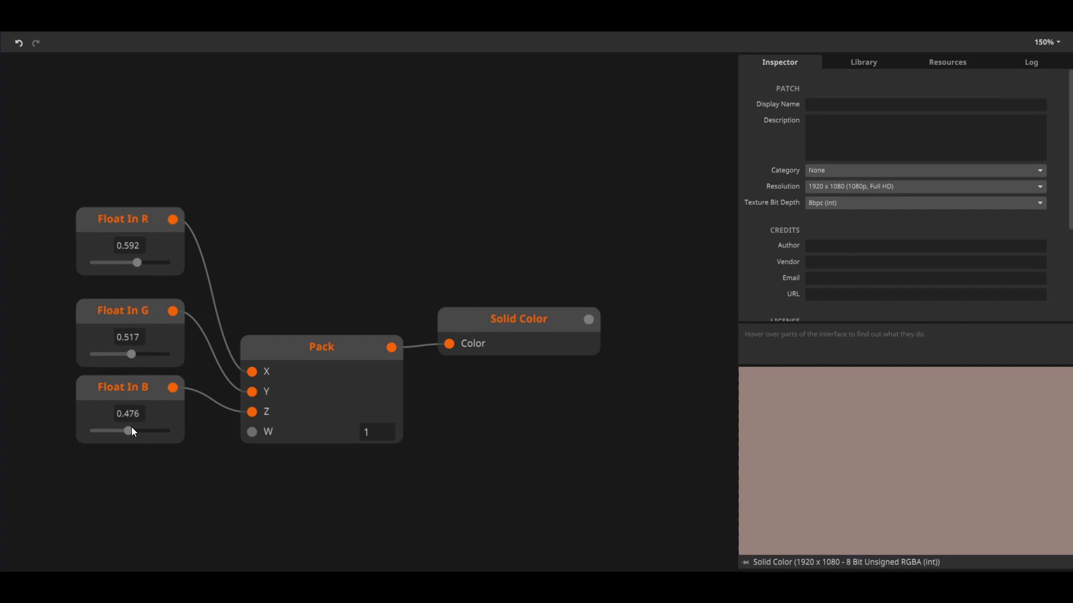
left_click_drag(102, 429, 162, 436)
mouse_move(132, 355)
left_mouse_down()
mouse_move(103, 354)
mouse_move(134, 357)
left_mouse_up()
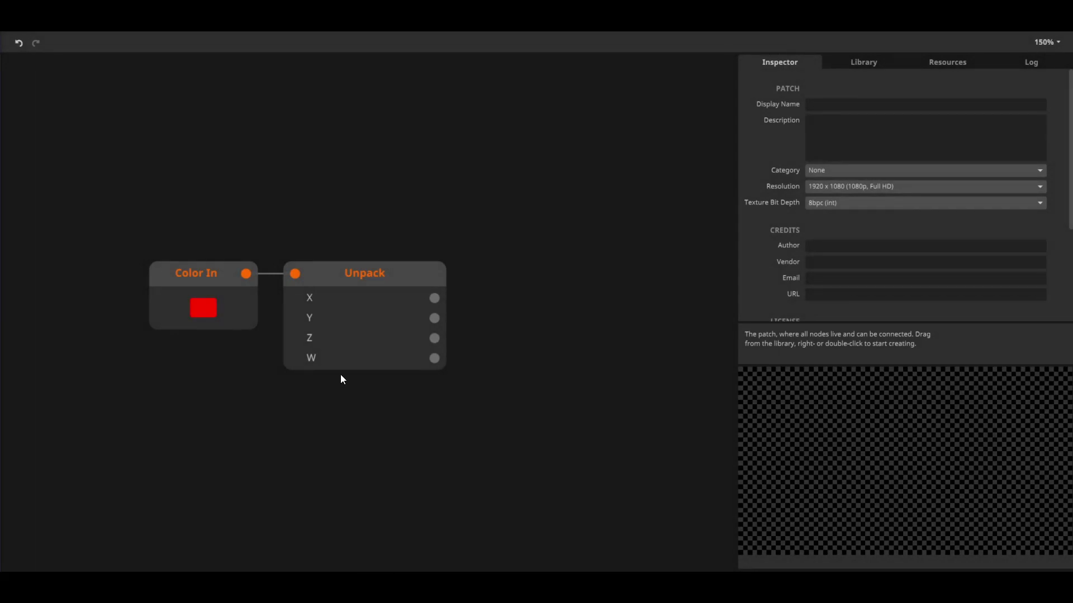
- Change the Color In colour from red to bright green (42AB3FFF) in the colour picker
mouse_move(253, 277)
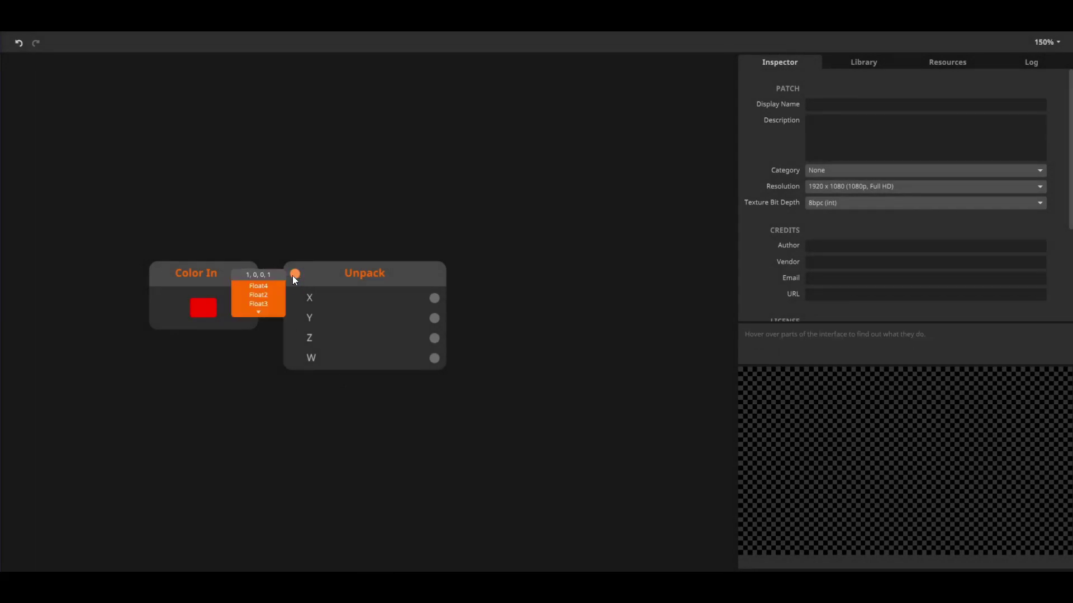
mouse_move(435, 343)
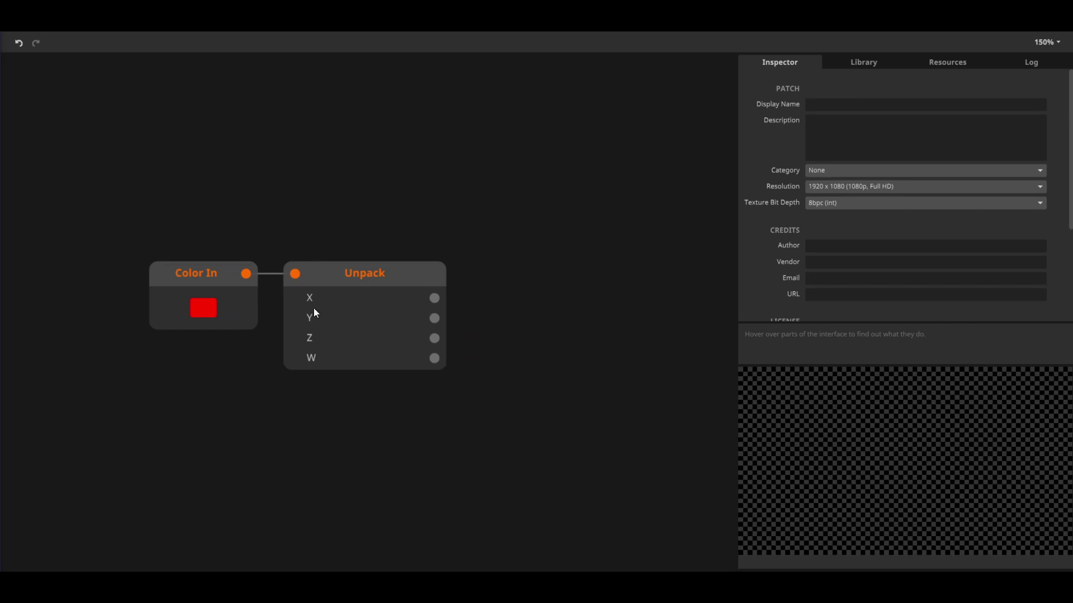
left_click(211, 305)
left_click(274, 284)
left_click(314, 284)
left_click(278, 307)
left_click(282, 318)
left_click(417, 313)
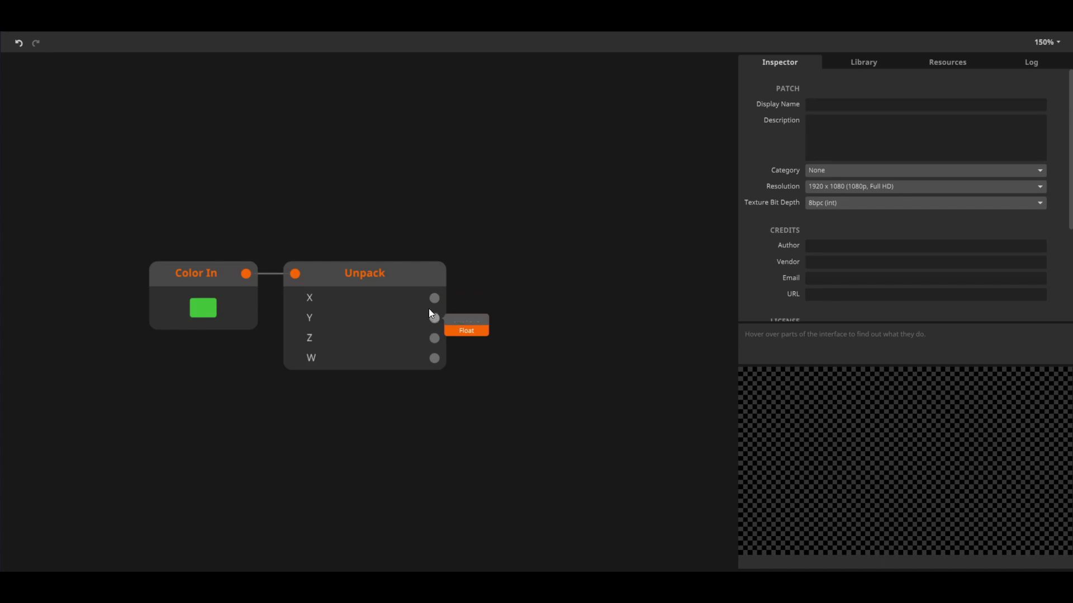
mouse_move(436, 359)
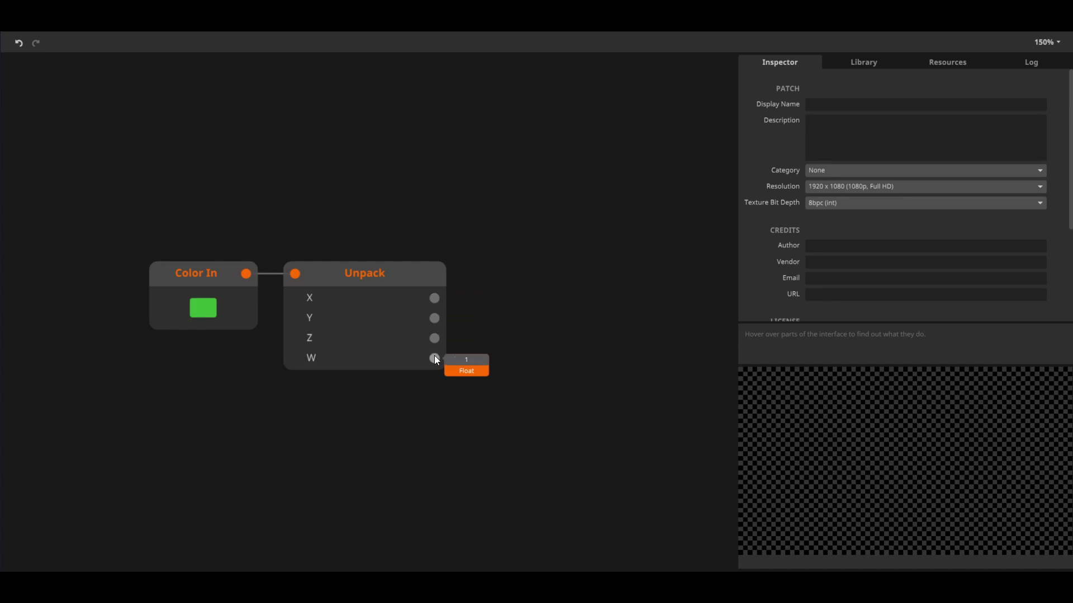